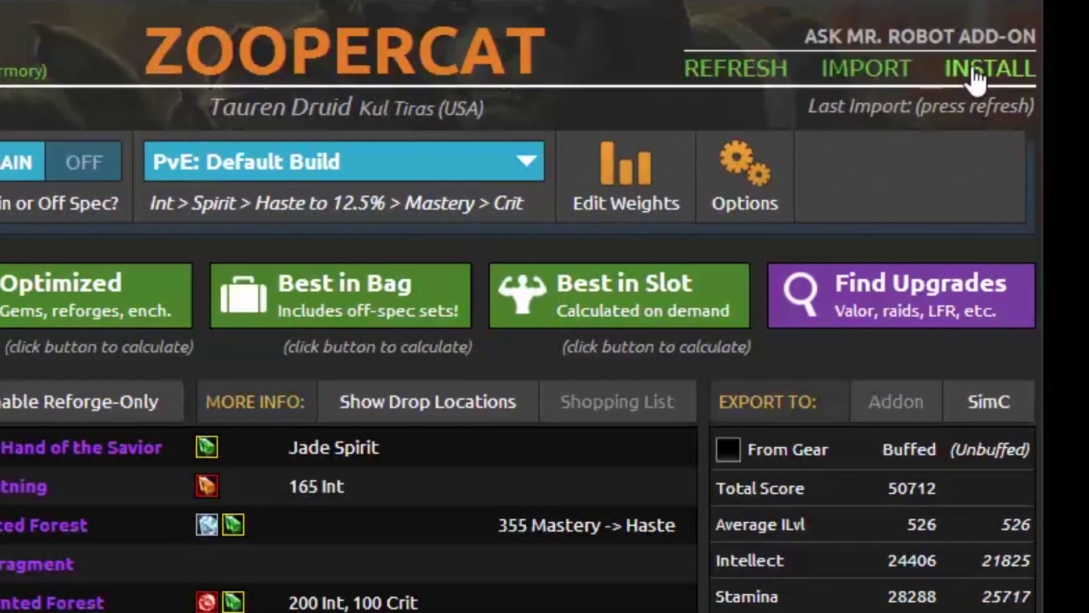
Download AskMrRobot-Setup.exe from the character page's Install options and run it
{"action": "left_click", "coordinate": [986, 80]}
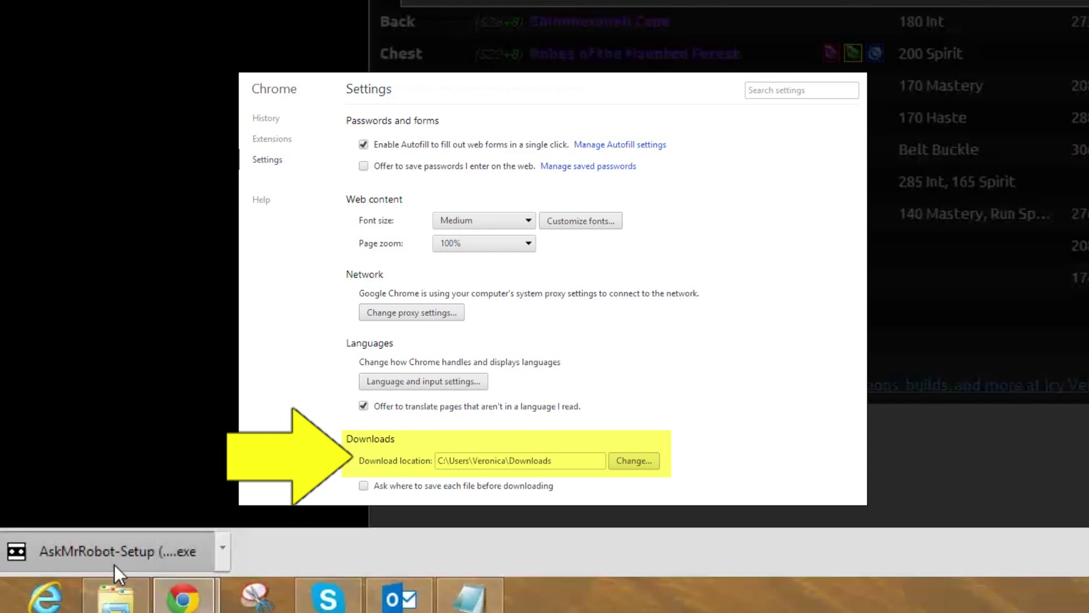
{"action": "left_click", "coordinate": [114, 563]}
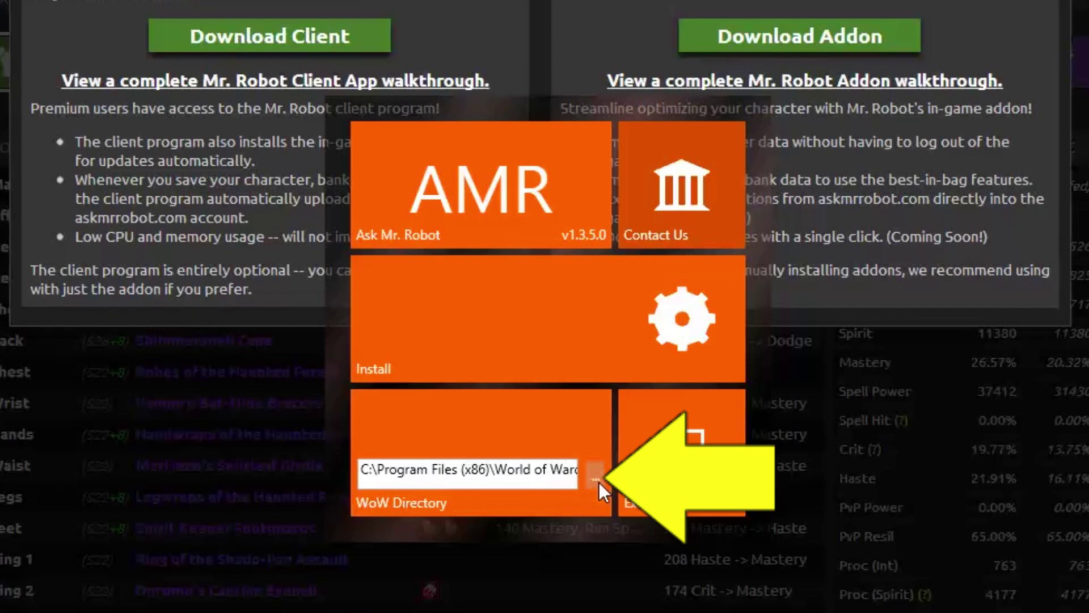
Install the client with C:\Program Files (x86)\World of Warcraft as the WoW directory, then exit the installer
{"action": "left_click", "coordinate": [596, 479]}
{"action": "double_click", "coordinate": [419, 316]}
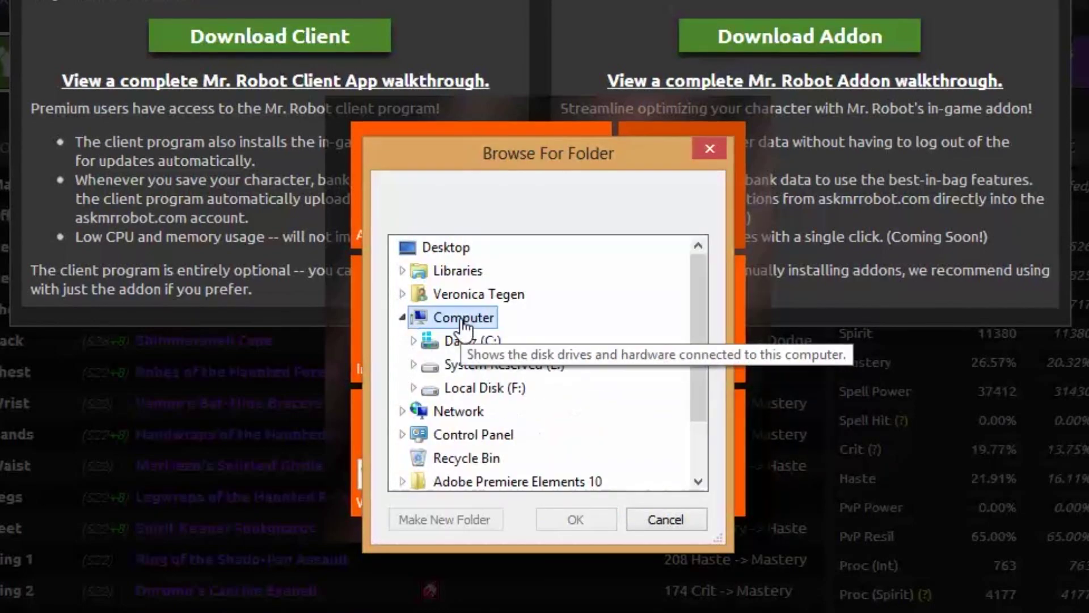
{"action": "double_click", "coordinate": [463, 341]}
{"action": "double_click", "coordinate": [476, 389]}
{"action": "scroll", "coordinate": [477, 392], "scroll_direction": "down", "scroll_amount": 10}
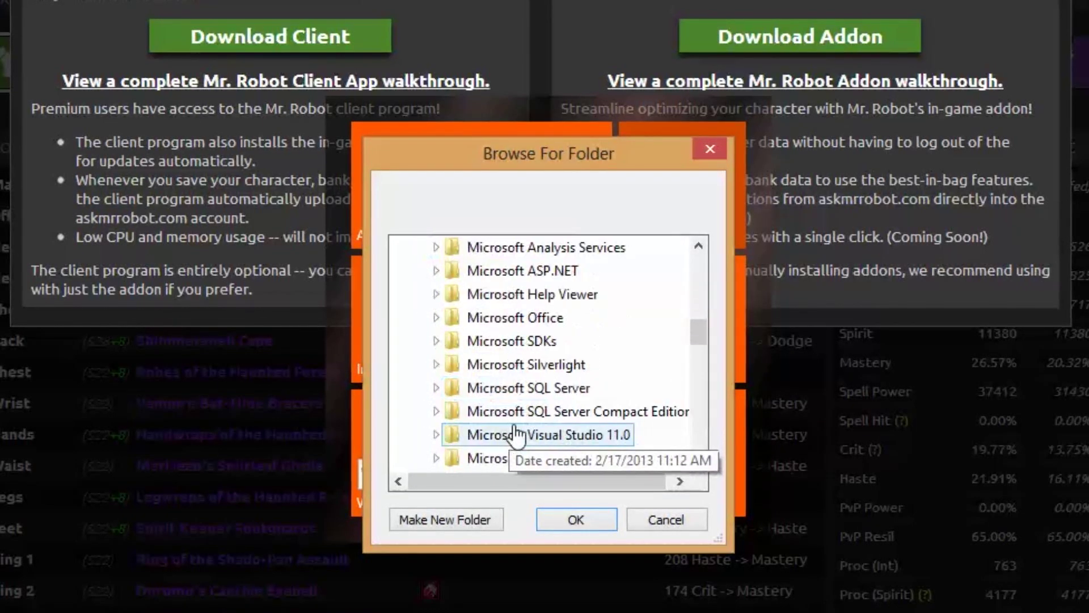
{"action": "scroll", "coordinate": [513, 440], "scroll_direction": "down", "scroll_amount": 3}
{"action": "left_click", "coordinate": [503, 415]}
{"action": "left_click", "coordinate": [576, 519]}
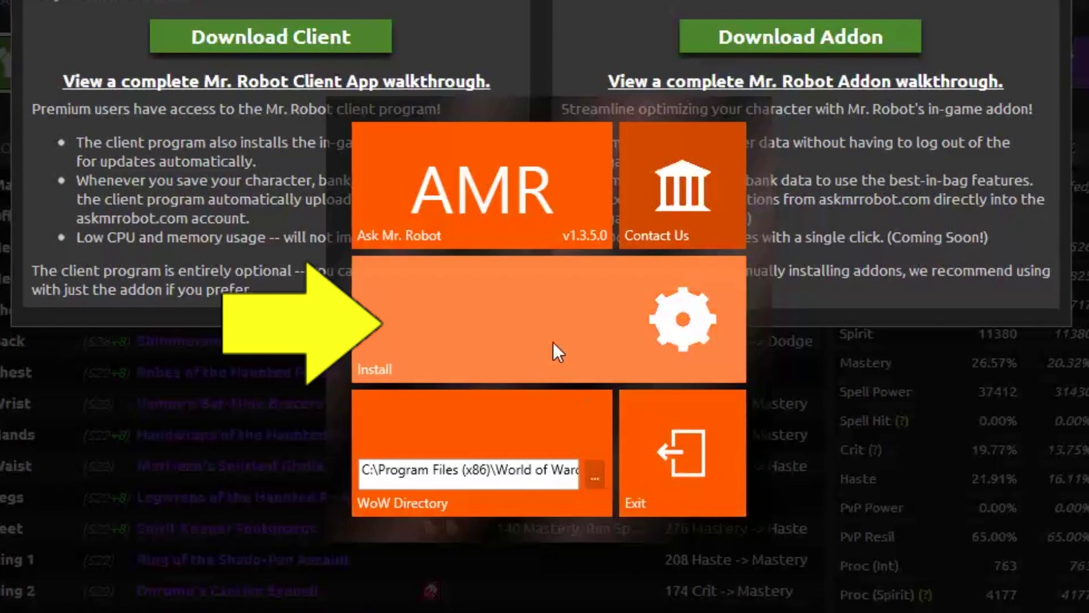
{"action": "left_click", "coordinate": [553, 342]}
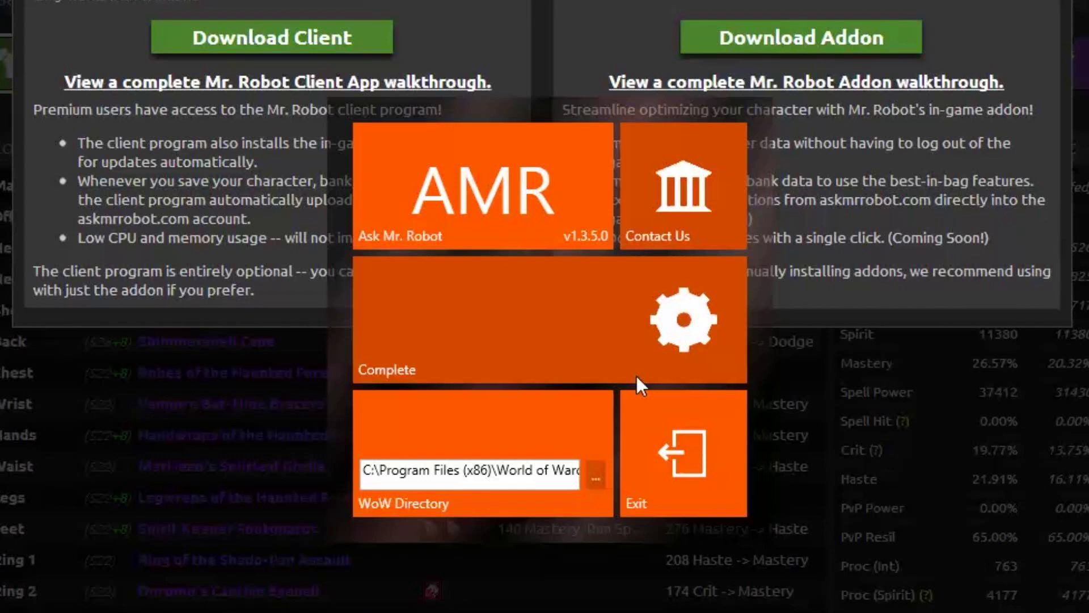
{"action": "left_click", "coordinate": [686, 440]}
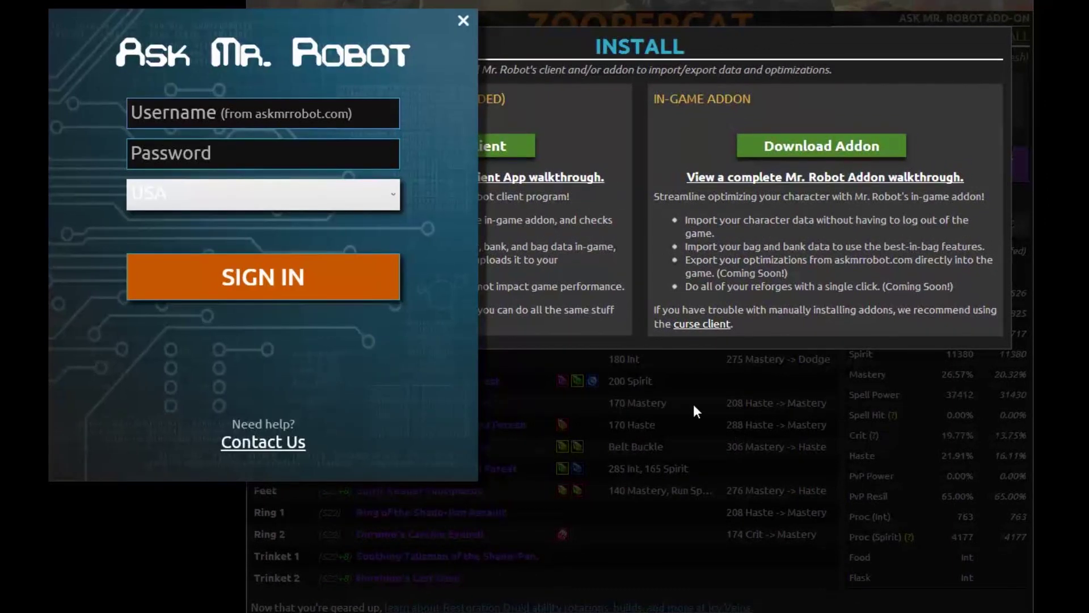
Sign in with the askmrrobot.com username and password, then close the client's welcome window
{"action": "type", "text": "zoopercat"}
{"action": "key", "text": "Tab"}
{"action": "type", "text": "****"}
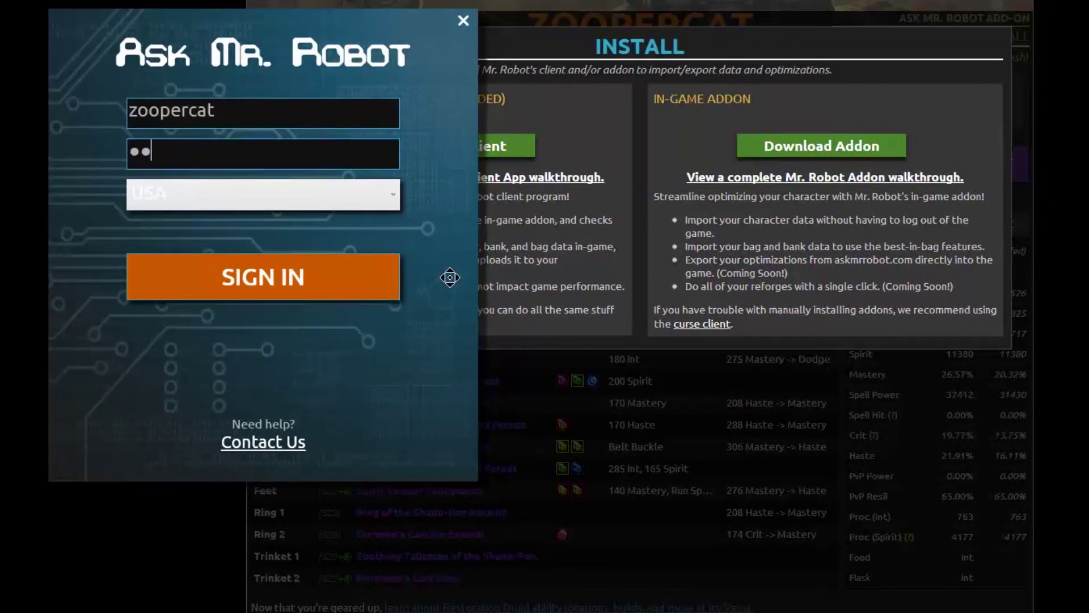
{"action": "type", "text": "*****"}
{"action": "left_click", "coordinate": [327, 289]}
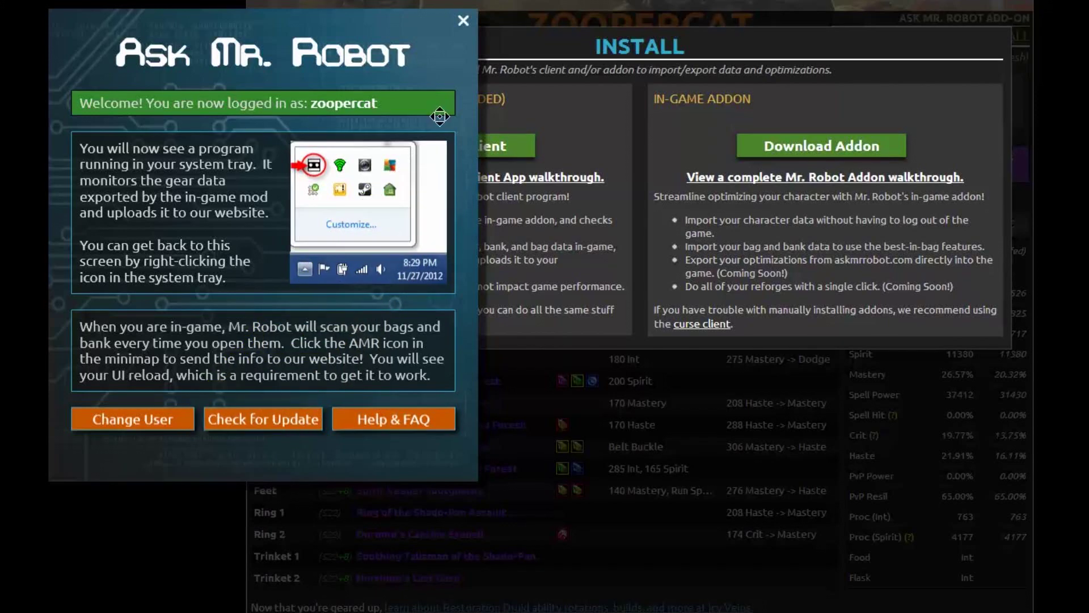
{"action": "left_click", "coordinate": [464, 21]}
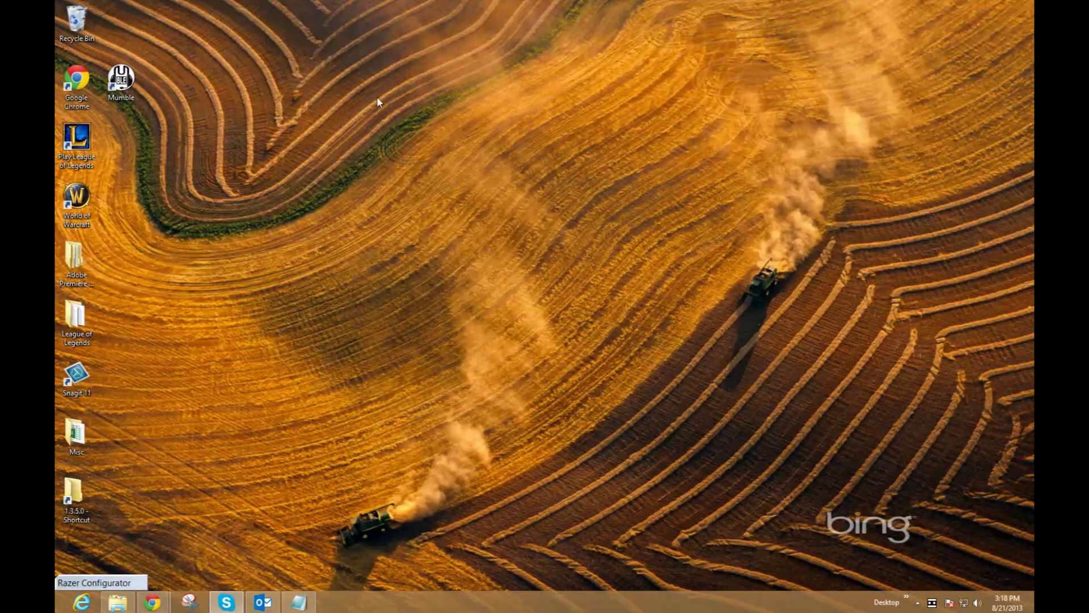
Launch World of Warcraft and log in with the game account name
{"action": "left_click", "coordinate": [82, 195]}
{"action": "double_click", "coordinate": [82, 195]}
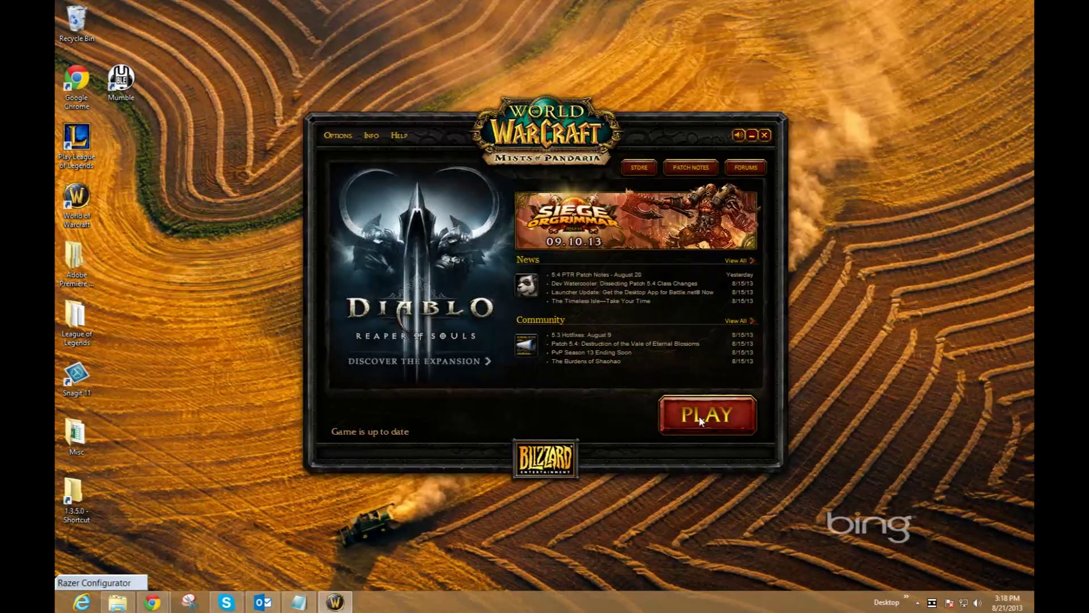
{"action": "left_click", "coordinate": [699, 417]}
{"action": "type", "text": "username"}
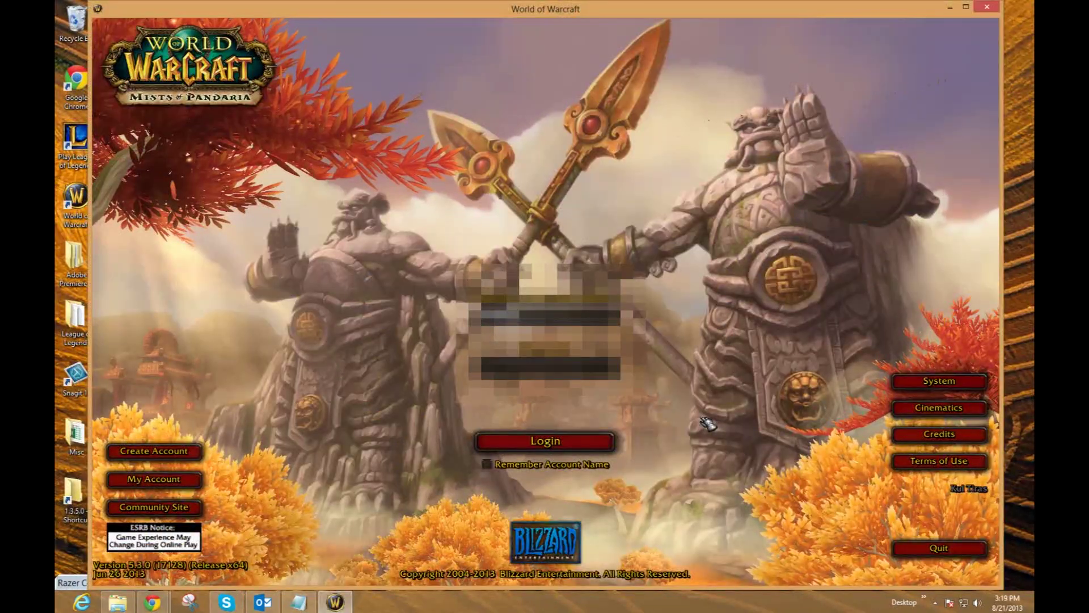
{"action": "left_click", "coordinate": [524, 445]}
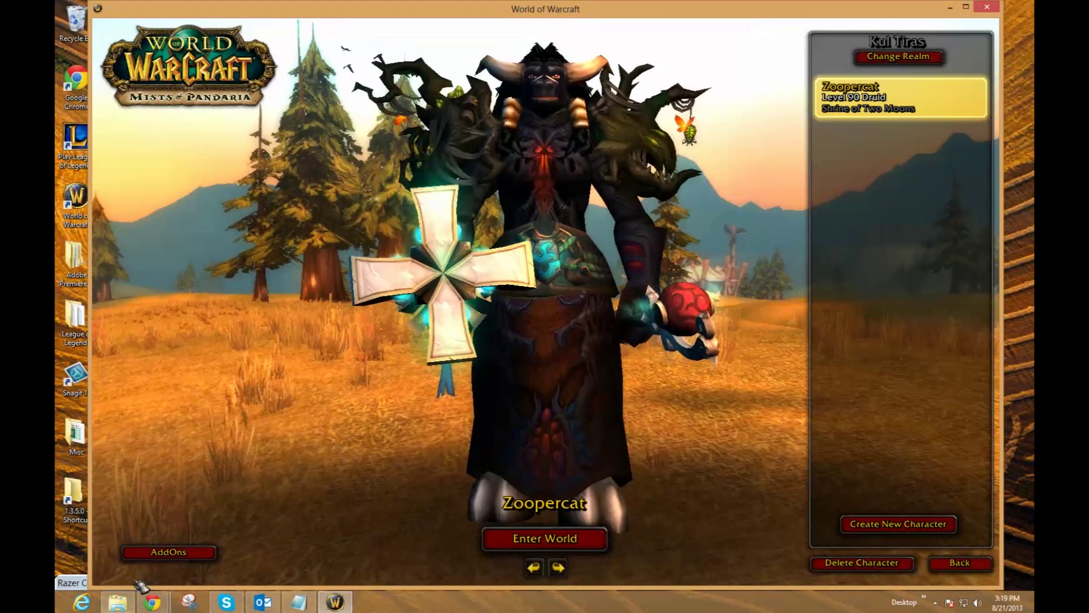
Confirm the Ask Mr Robot addon is enabled and enter the world with the druid
{"action": "left_click", "coordinate": [172, 553]}
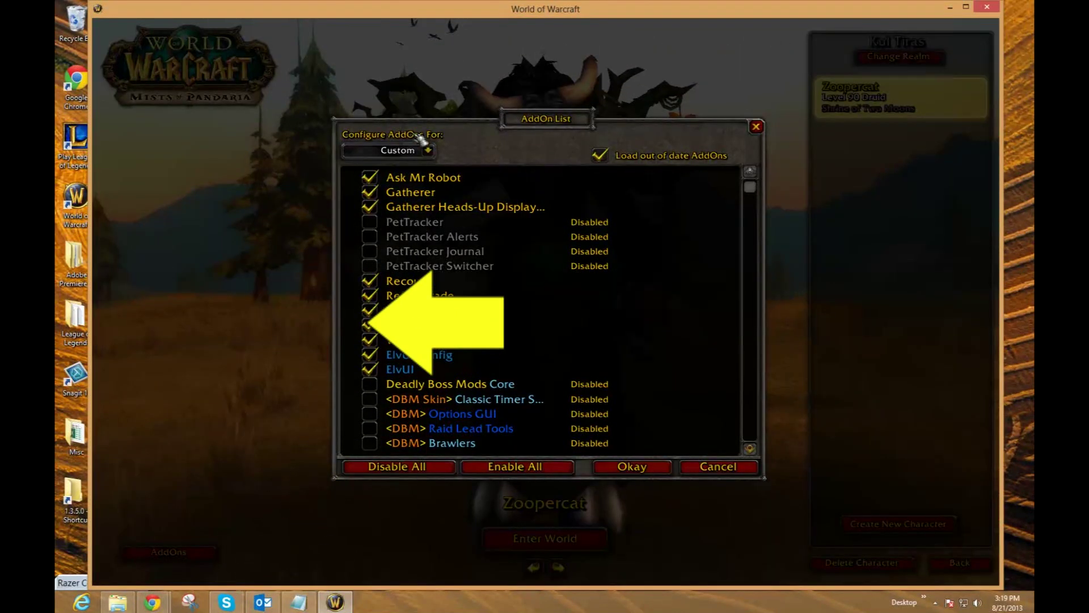
{"action": "left_click", "coordinate": [658, 472]}
{"action": "left_click", "coordinate": [569, 548]}
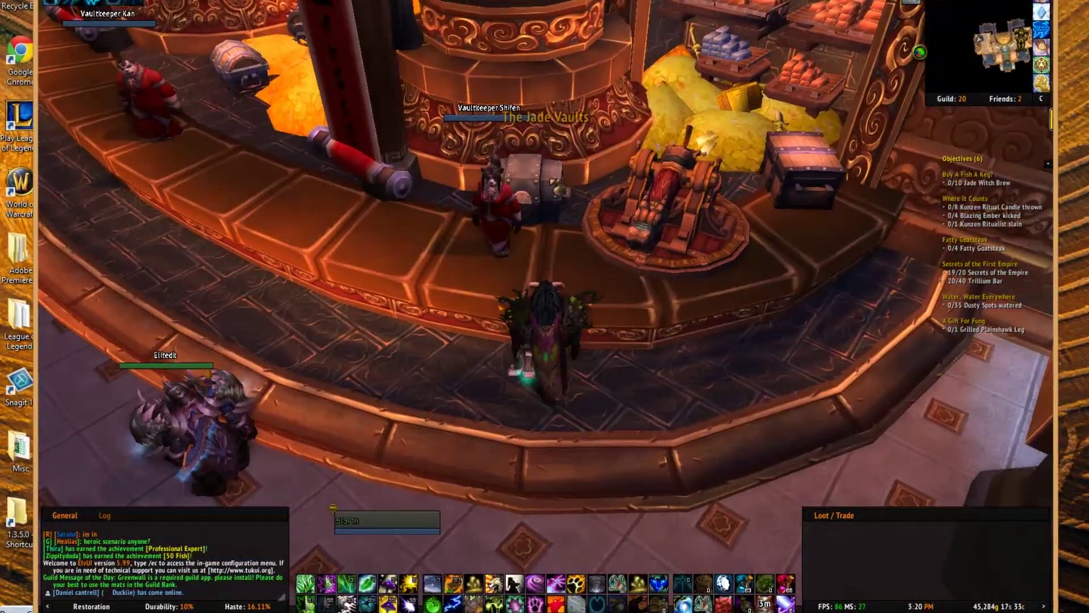
Open the bank, save gear and bag data via the AMR minimap icon, view Best in Bags, then minimize
{"action": "right_click", "coordinate": [550, 183]}
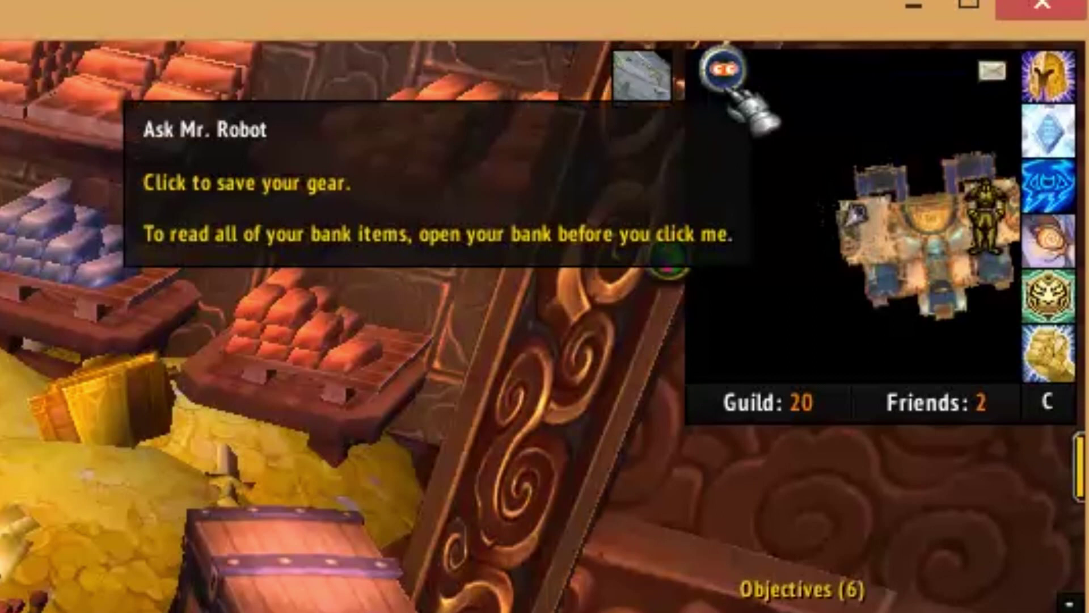
{"action": "left_click", "coordinate": [728, 84]}
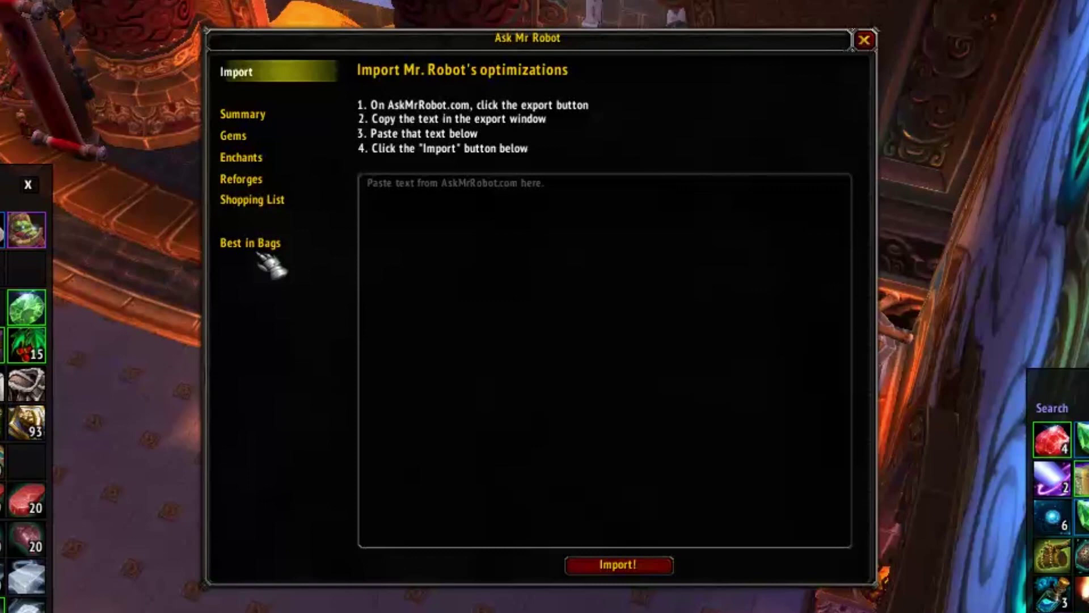
{"action": "left_click", "coordinate": [261, 247]}
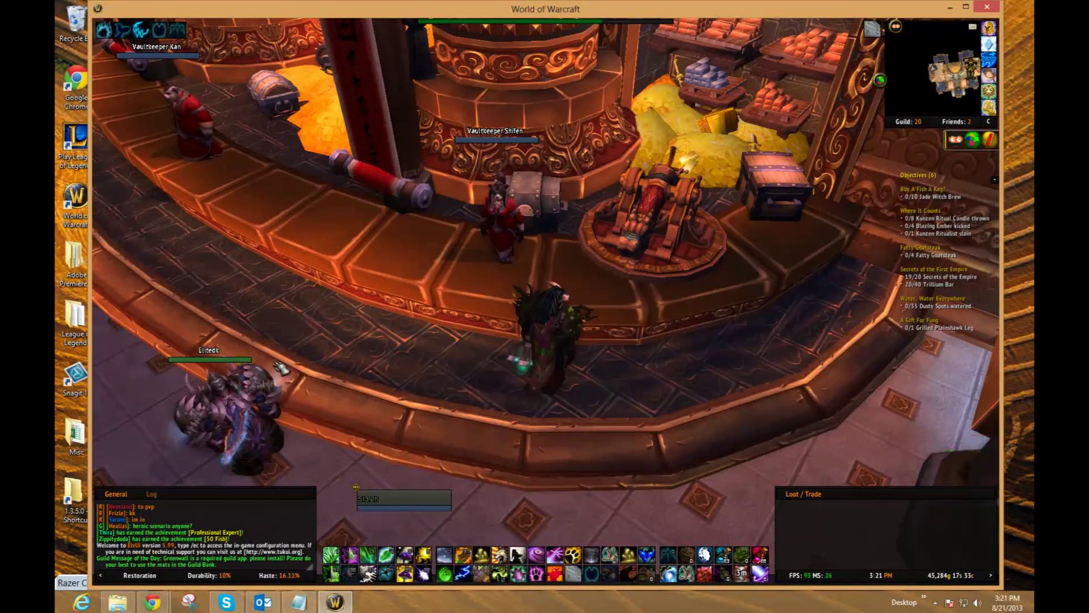
{"action": "left_click", "coordinate": [950, 7]}
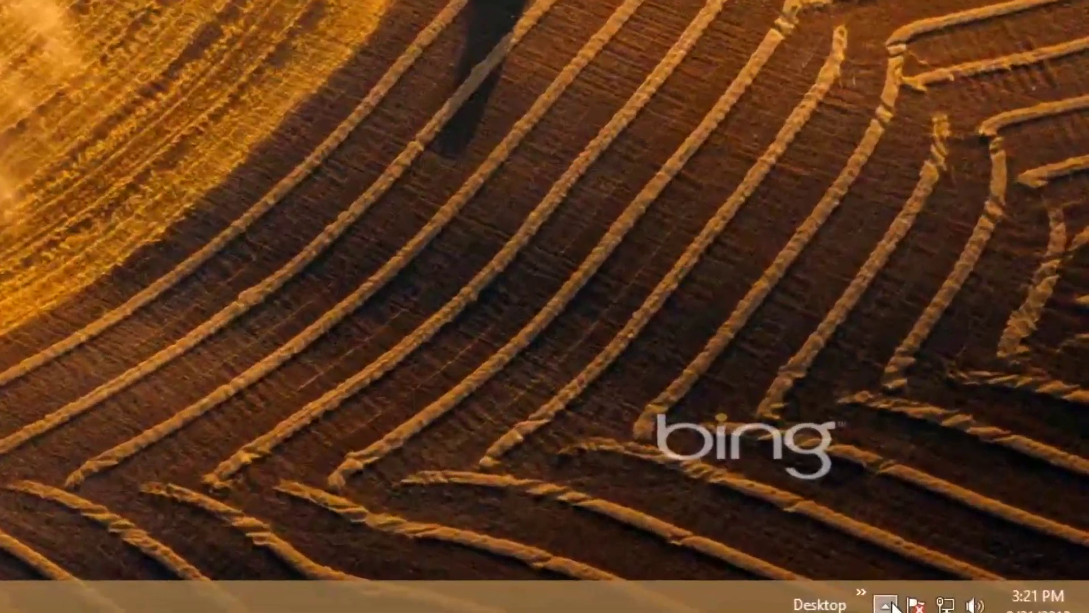
Open Manage Account from the AMR tray icon to confirm the 8/21/2013 3:20 PM gear upload
{"action": "left_click", "coordinate": [926, 612]}
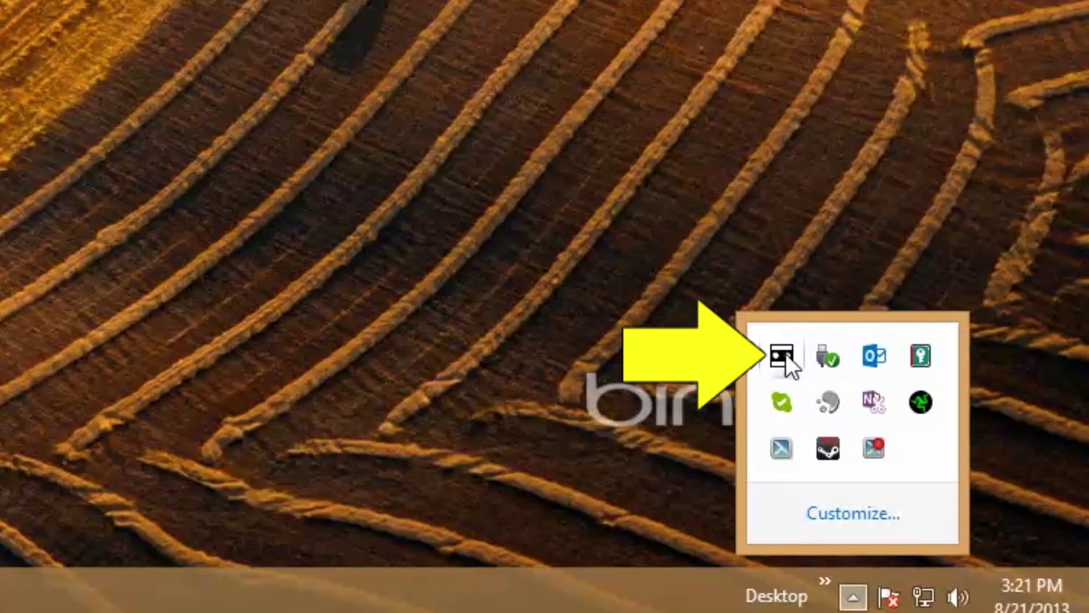
{"action": "right_click", "coordinate": [785, 353]}
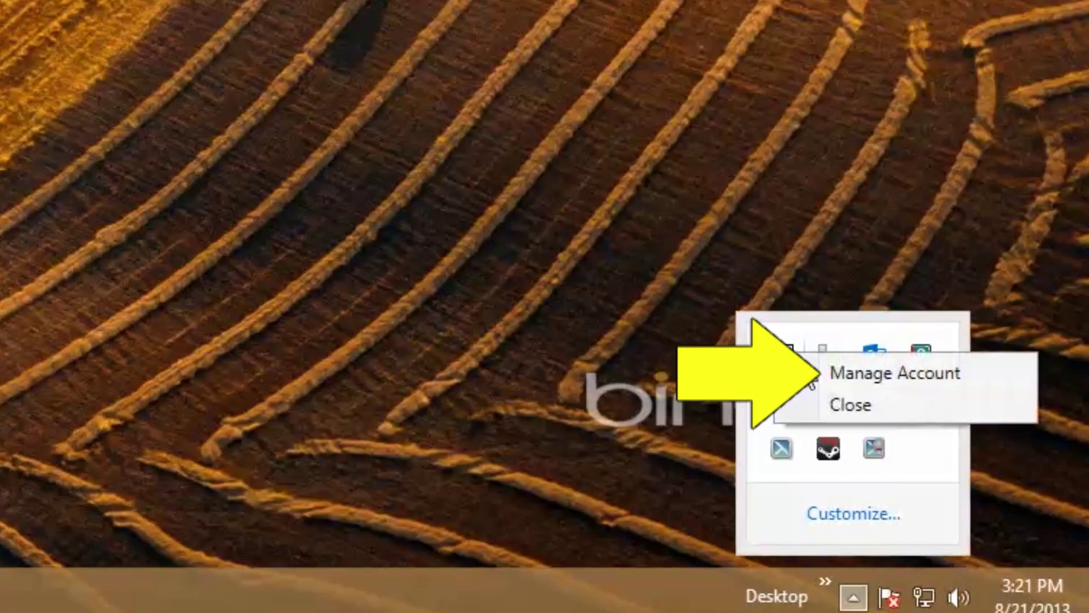
{"action": "left_click", "coordinate": [856, 377]}
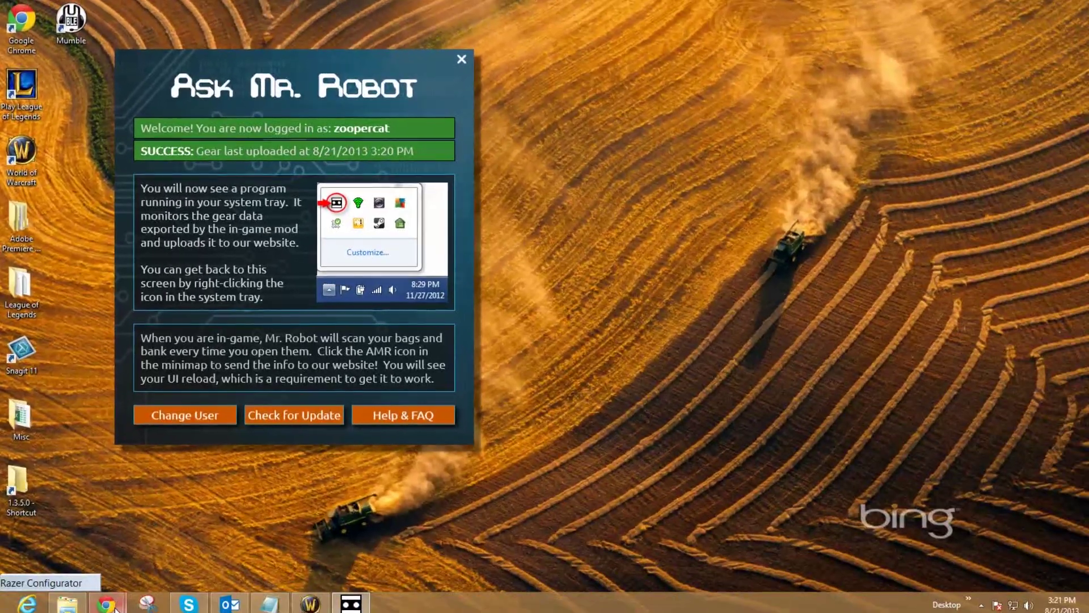
Back in Chrome, close the Install dialog, refresh the character (score 50712), and run Best in Bag
{"action": "mouse_move", "coordinate": [113, 606]}
{"action": "left_click", "coordinate": [198, 561]}
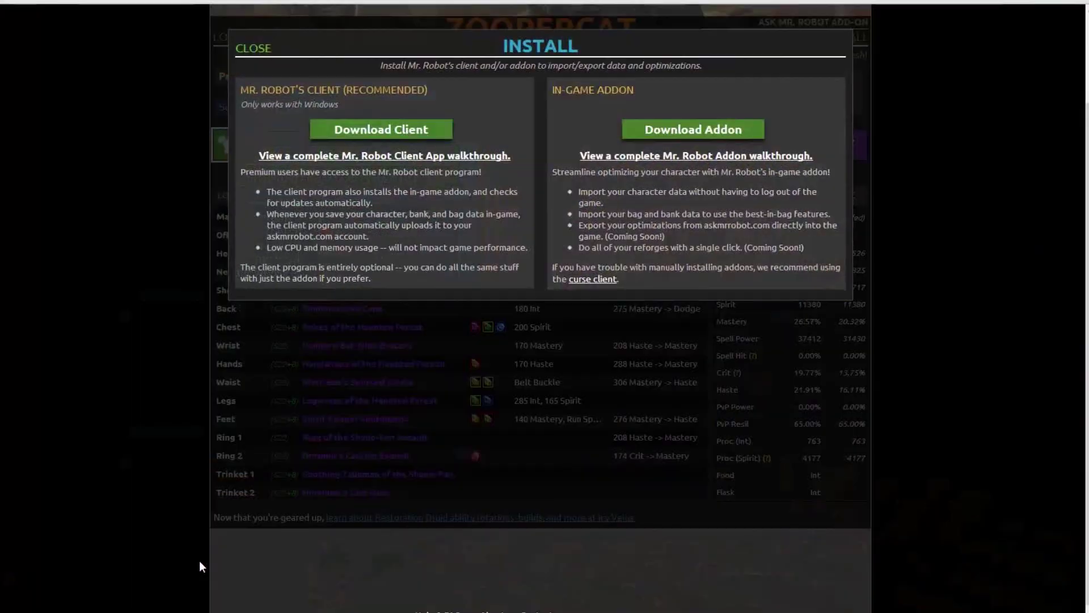
{"action": "left_click", "coordinate": [253, 47]}
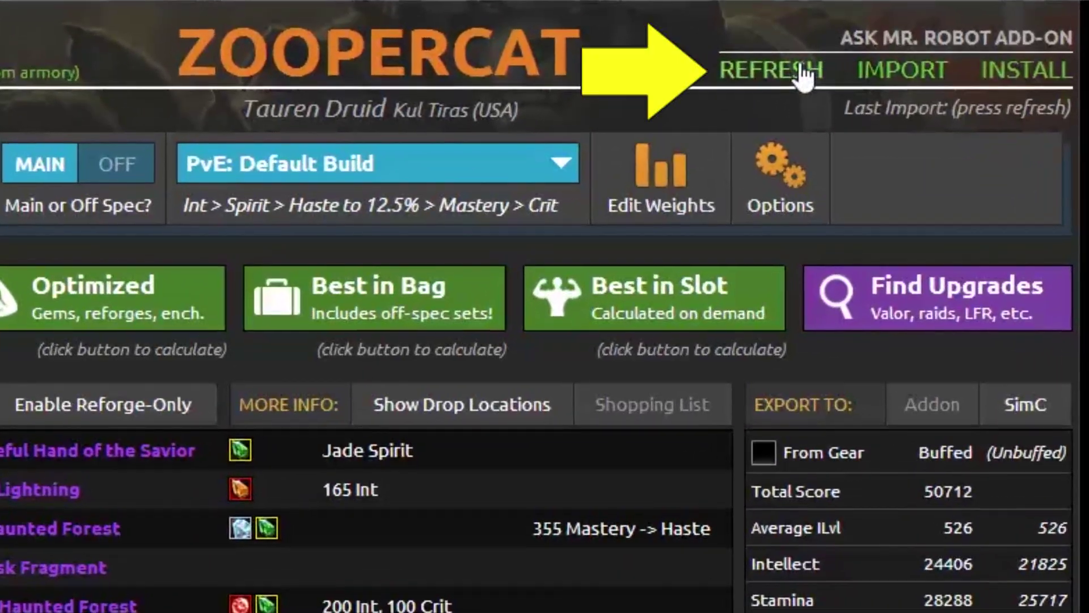
{"action": "left_click", "coordinate": [760, 50]}
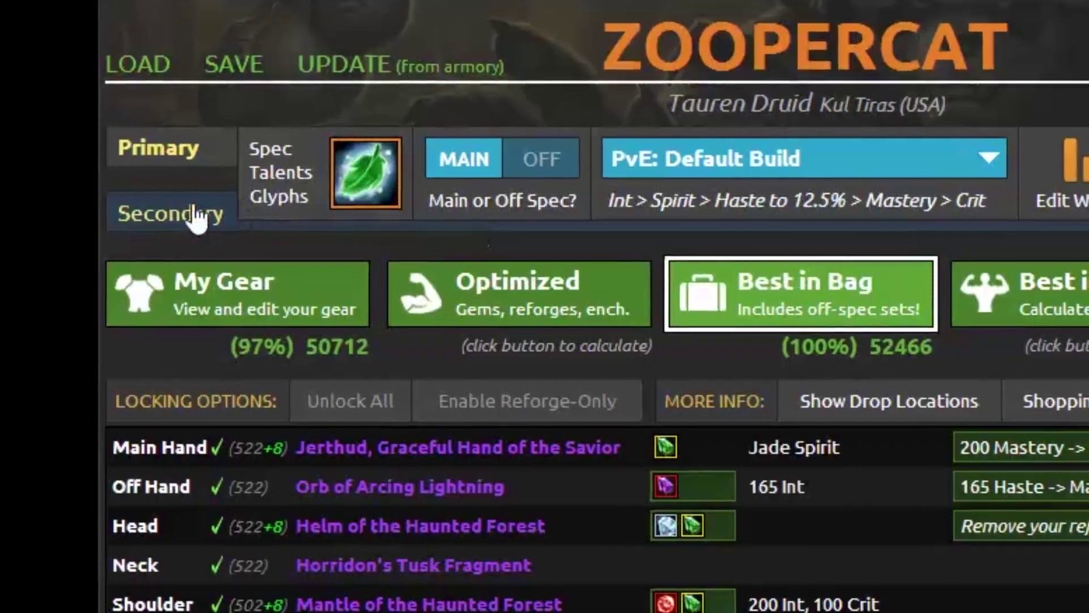
{"action": "left_click", "coordinate": [190, 214]}
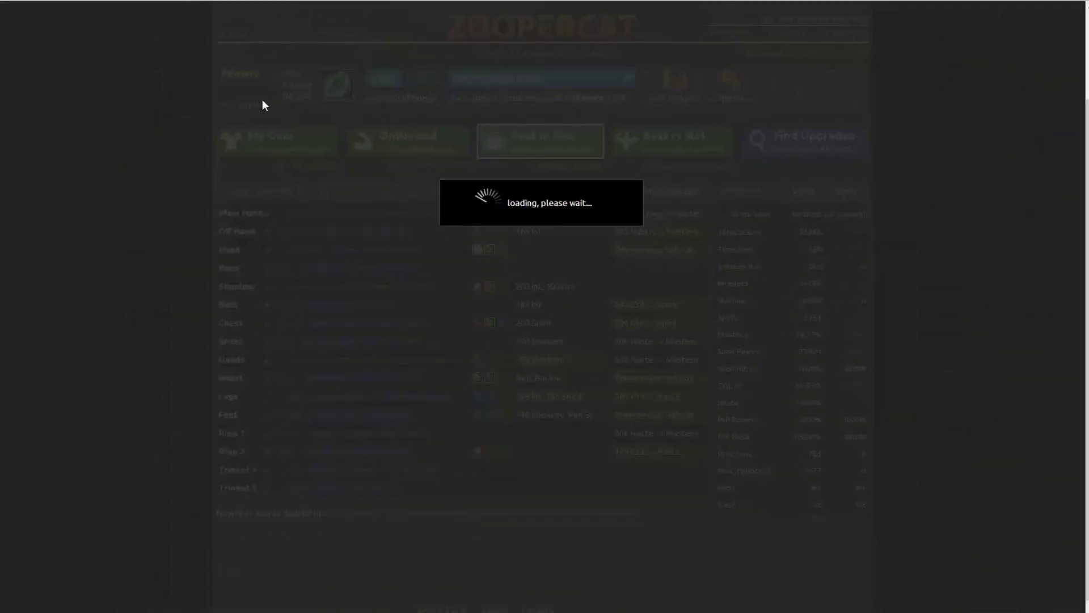